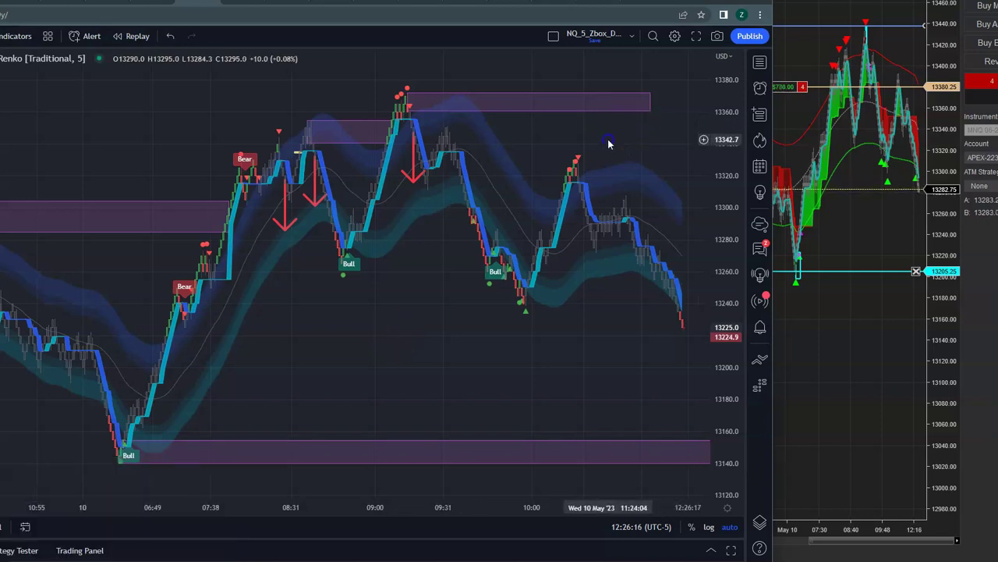
# Step: Stretch the top purple resistance zone near 13360–13370 out to the chart's right edge
pyautogui.moveTo(610, 142); pyautogui.dragTo(560, 135)
pyautogui.click(600, 98)
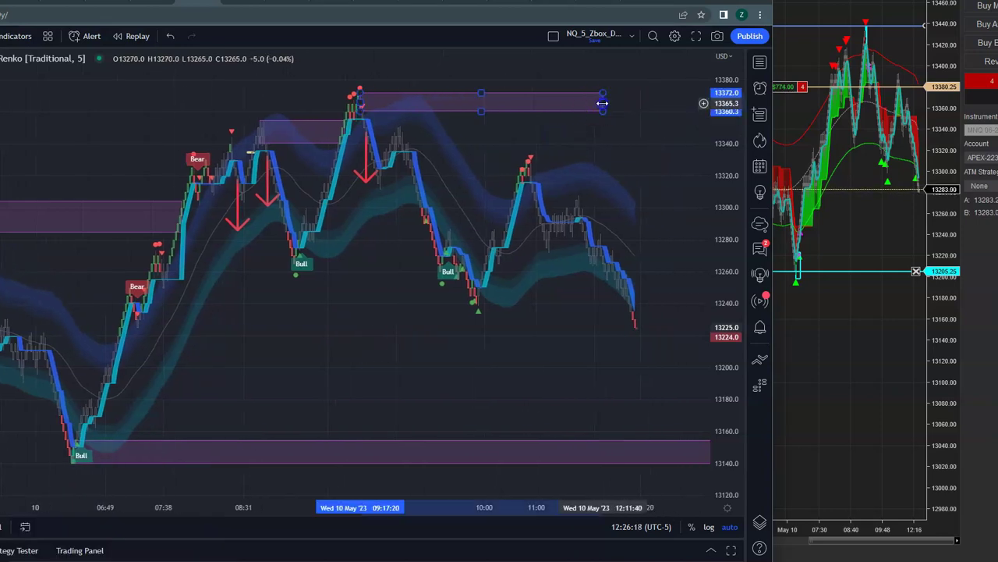
pyautogui.moveTo(602, 102); pyautogui.dragTo(710, 103)
pyautogui.click(580, 223)
pyautogui.moveTo(486, 285); pyautogui.dragTo(459, 328)
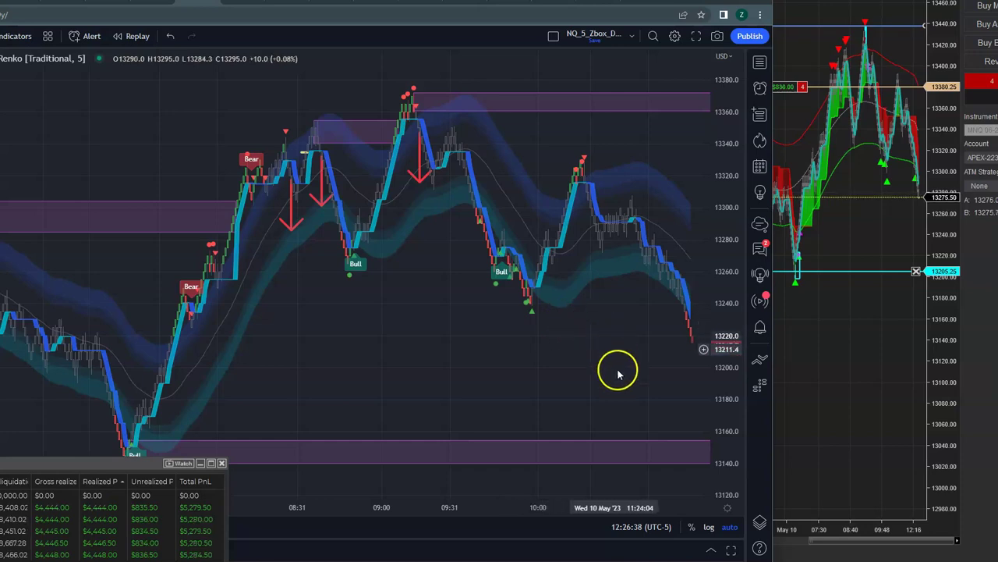
pyautogui.click(615, 415)
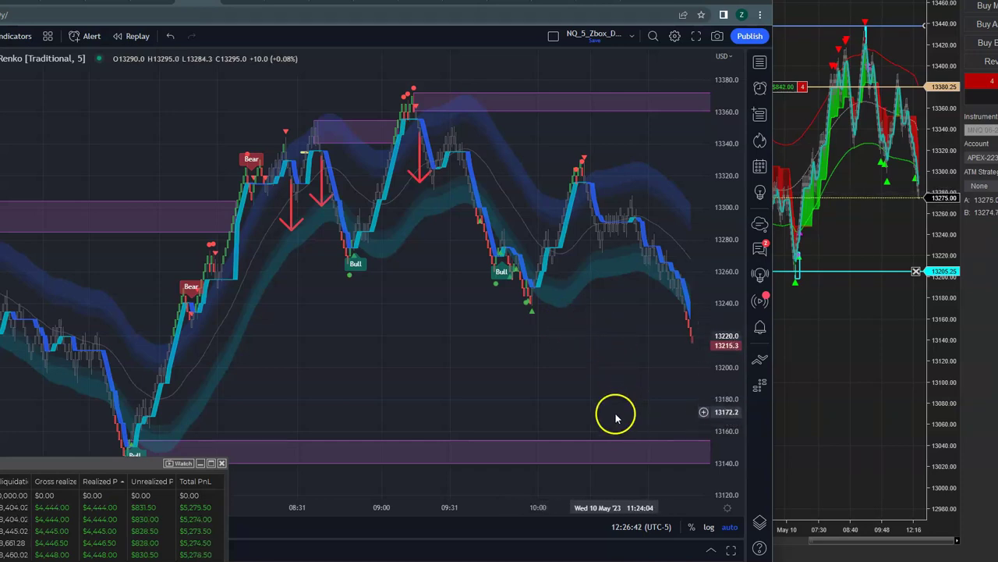
pyautogui.click(702, 330)
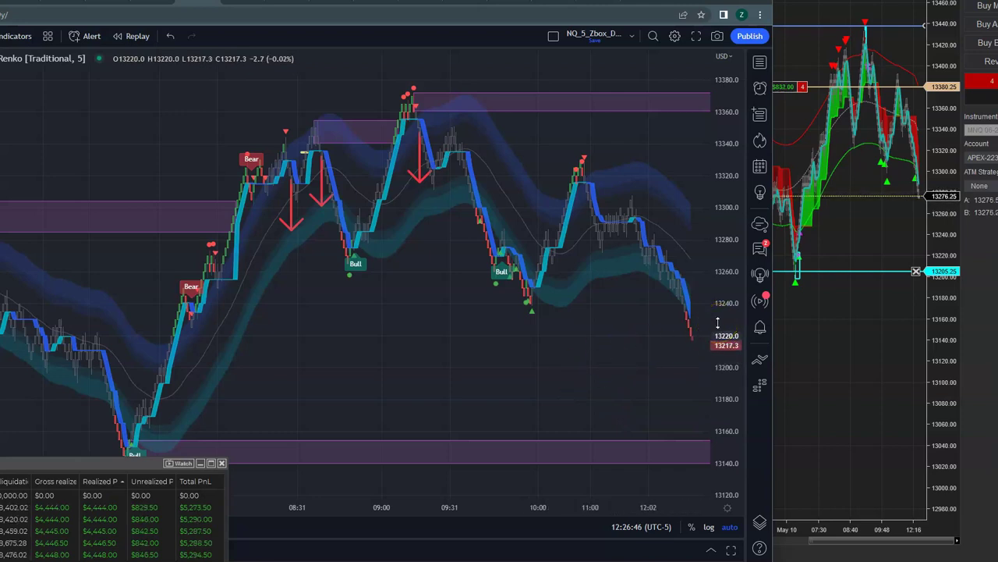
pyautogui.click(839, 307)
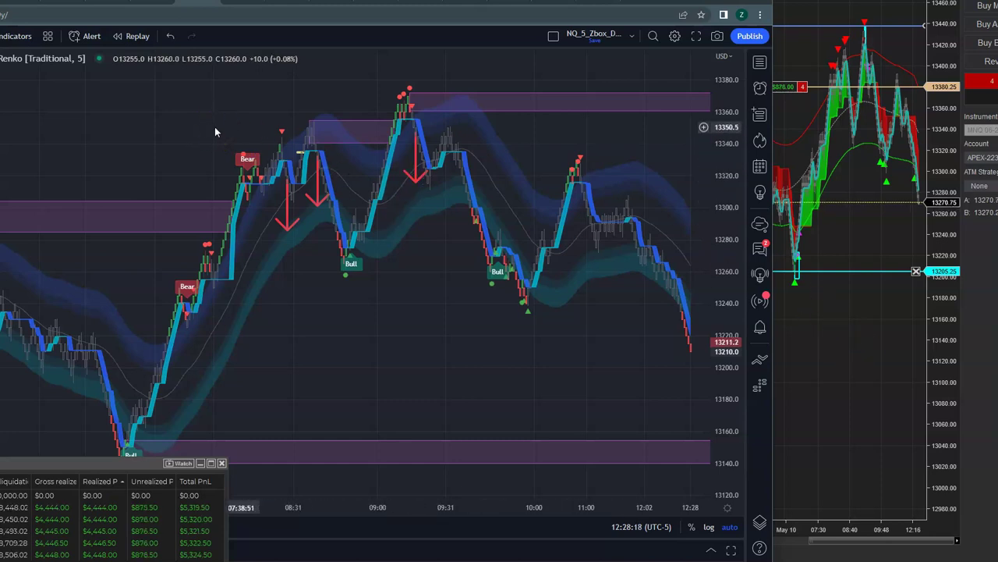
# Step: Close the P&L window, then circle and trace the 08:31 double top in yellow
pyautogui.click(952, 216)
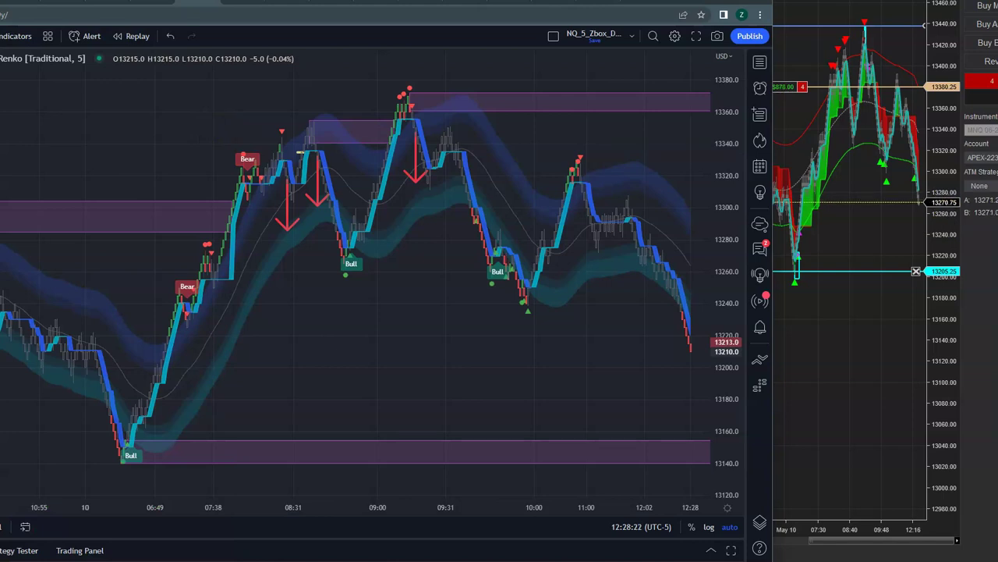
pyautogui.moveTo(282, 132)
pyautogui.mouseDown()
pyautogui.moveTo(301, 166)
pyautogui.moveTo(316, 125)
pyautogui.moveTo(303, 123)
pyautogui.mouseUp()
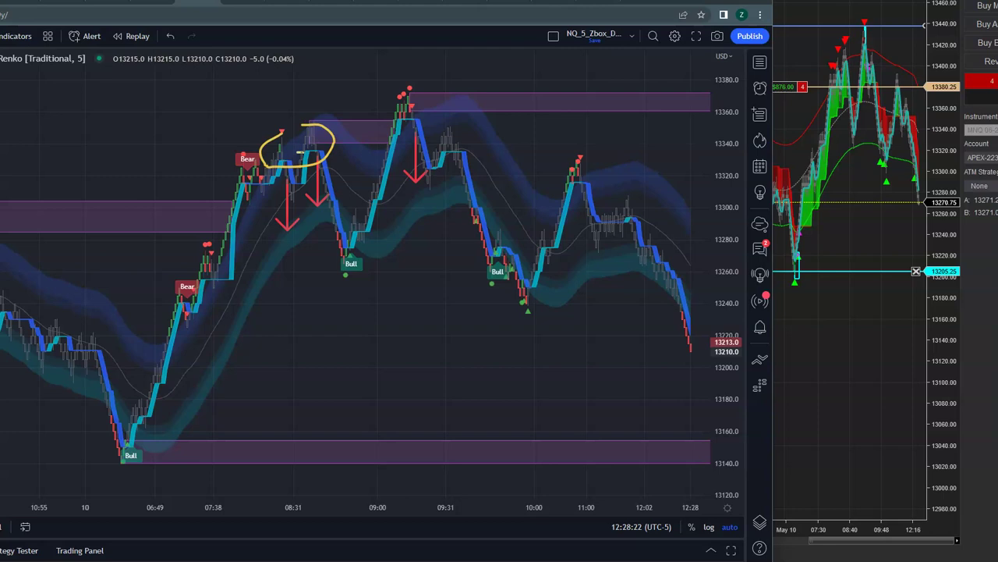
pyautogui.moveTo(59, 187); pyautogui.dragTo(247, 190)
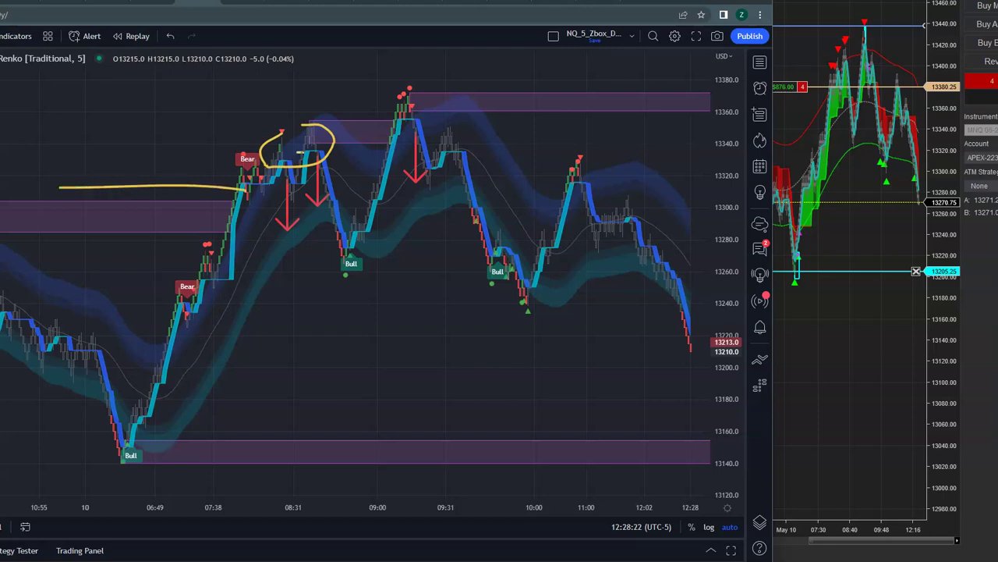
pyautogui.moveTo(224, 235)
pyautogui.mouseDown()
pyautogui.moveTo(269, 123)
pyautogui.moveTo(307, 186)
pyautogui.mouseUp()
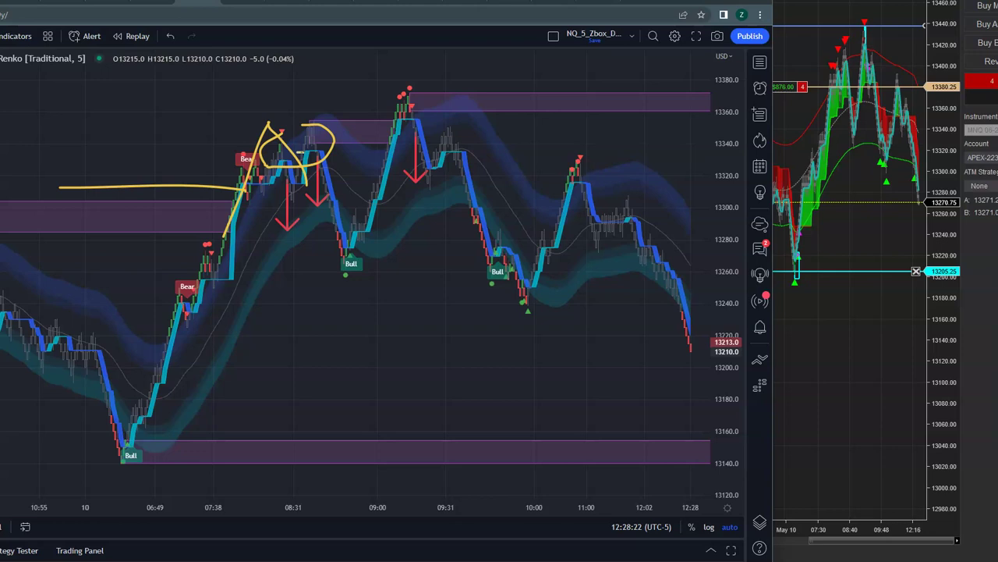
pyautogui.moveTo(287, 162); pyautogui.dragTo(294, 200)
pyautogui.moveTo(319, 150); pyautogui.dragTo(317, 181)
# Step: Mark the Bull-signal swing low, the 09:00 swing high, and the downswing toward 10:00 in yellow
pyautogui.moveTo(337, 256); pyautogui.dragTo(391, 253)
pyautogui.moveTo(352, 219); pyautogui.dragTo(385, 232)
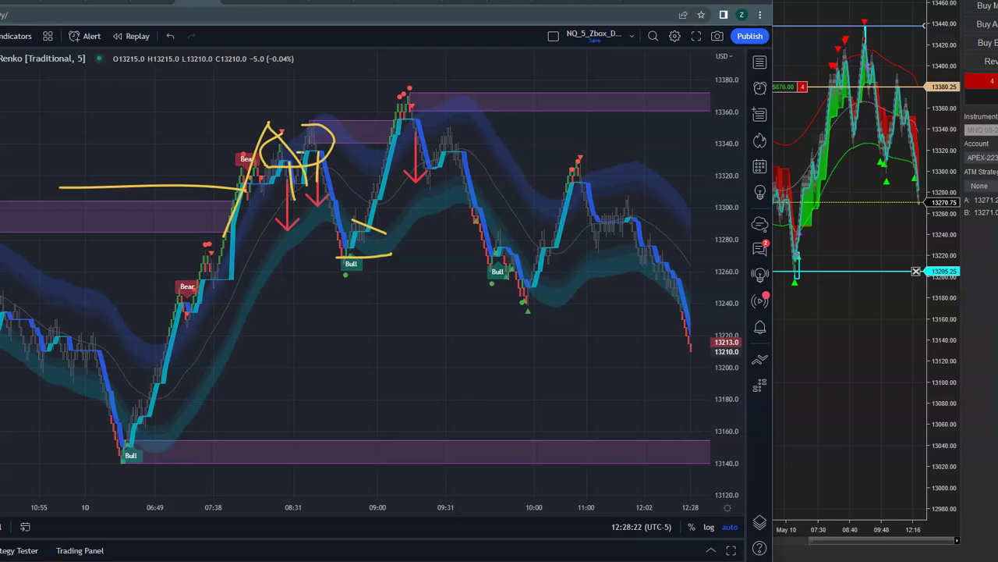
pyautogui.moveTo(388, 123)
pyautogui.mouseDown()
pyautogui.moveTo(422, 117)
pyautogui.moveTo(411, 156)
pyautogui.moveTo(417, 118)
pyautogui.mouseUp()
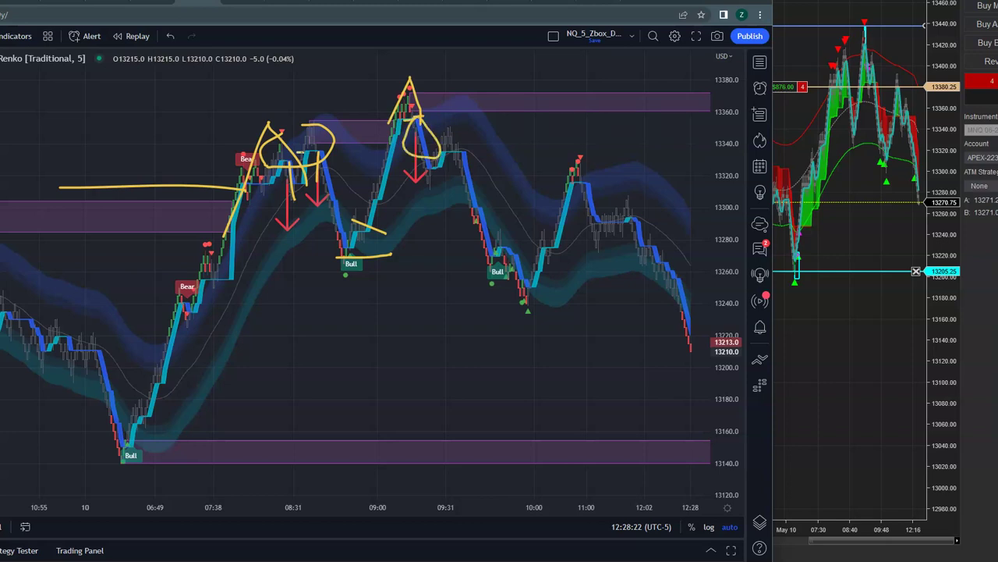
pyautogui.moveTo(479, 147)
pyautogui.mouseDown()
pyautogui.moveTo(465, 159)
pyautogui.moveTo(481, 158)
pyautogui.mouseUp()
pyautogui.moveTo(467, 123); pyautogui.dragTo(469, 157)
pyautogui.moveTo(479, 206); pyautogui.dragTo(527, 295)
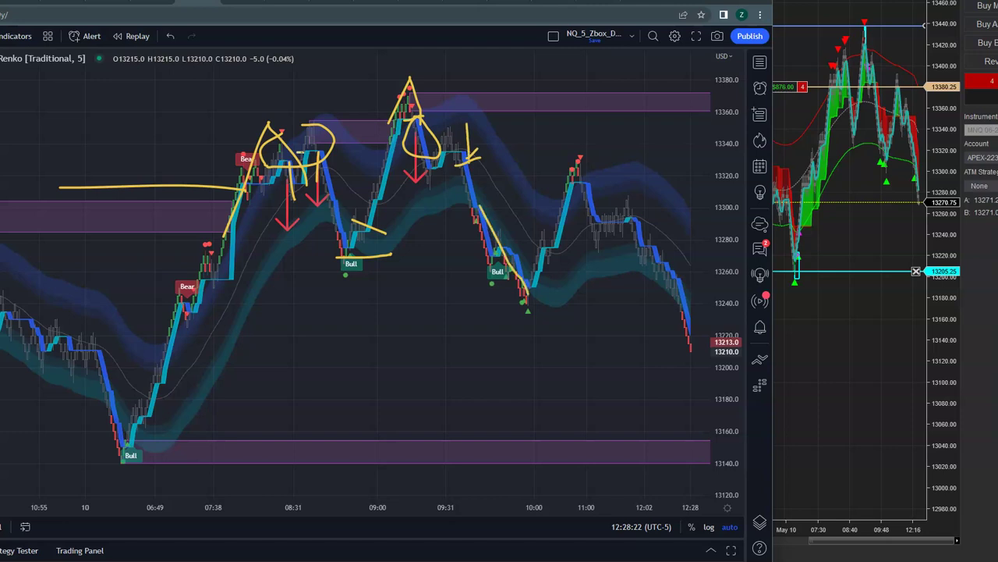
pyautogui.moveTo(586, 157); pyautogui.dragTo(588, 192)
# Step: Draw yellow lines across the 09:00 top and 11:00–12:00 range, plus a long curve down from the peak
pyautogui.moveTo(370, 99)
pyautogui.mouseDown()
pyautogui.moveTo(457, 98)
pyautogui.moveTo(446, 134)
pyautogui.moveTo(475, 149)
pyautogui.moveTo(566, 152)
pyautogui.moveTo(567, 181)
pyautogui.moveTo(644, 197)
pyautogui.moveTo(633, 224)
pyautogui.moveTo(679, 236)
pyautogui.mouseUp()
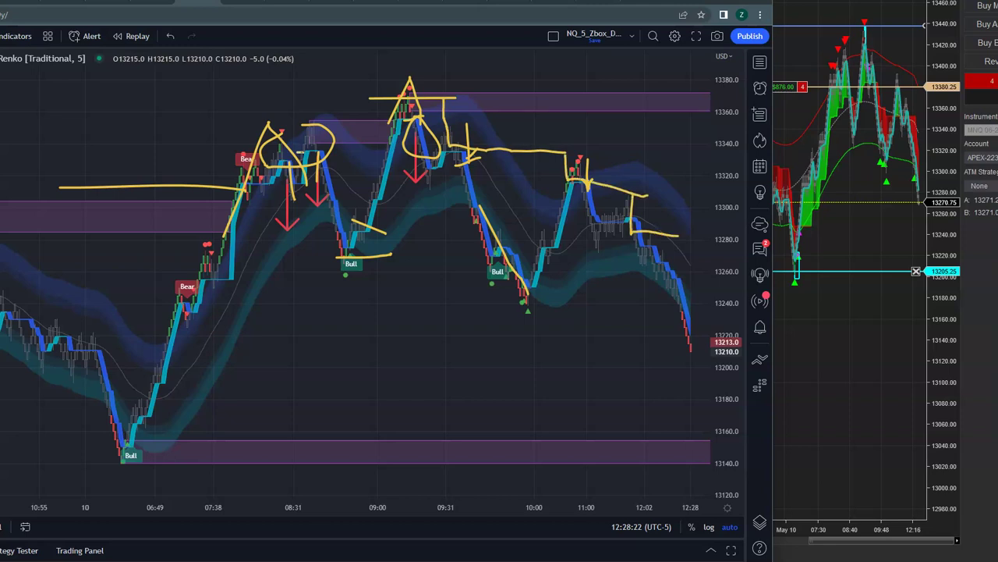
pyautogui.moveTo(649, 200)
pyautogui.mouseDown()
pyautogui.moveTo(629, 230)
pyautogui.moveTo(641, 237)
pyautogui.mouseUp()
pyautogui.moveTo(567, 187); pyautogui.dragTo(625, 181)
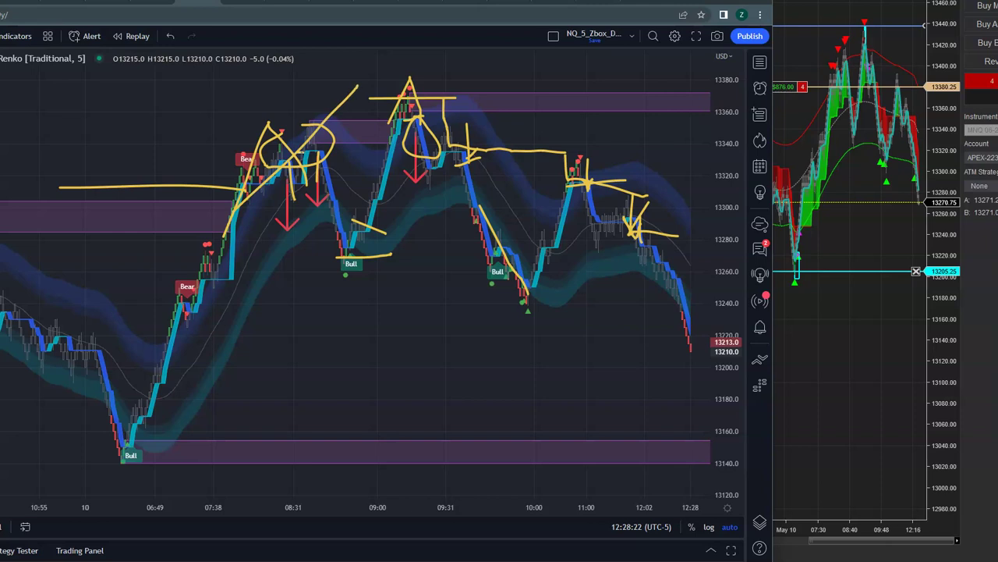
pyautogui.moveTo(359, 86); pyautogui.dragTo(465, 393)
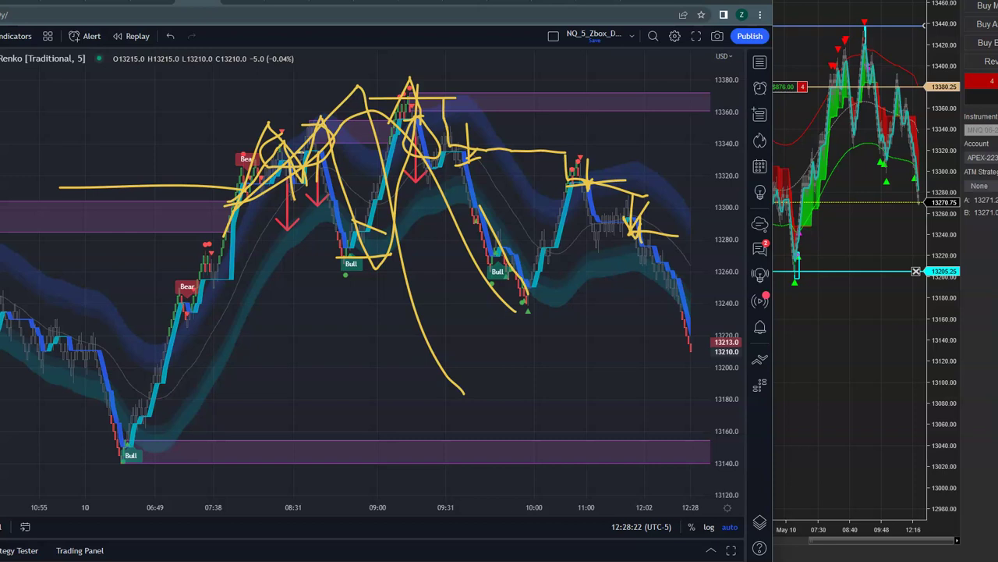
# Step: Wipe the yellow freehand marks, then compress the time and price scales to show earlier days
pyautogui.press('Escape')
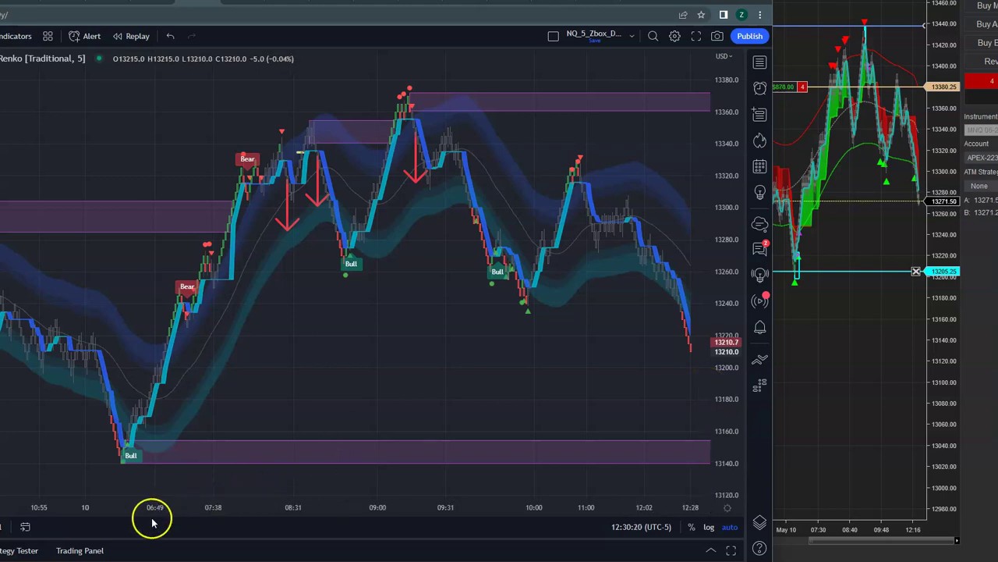
pyautogui.moveTo(145, 507); pyautogui.dragTo(503, 434)
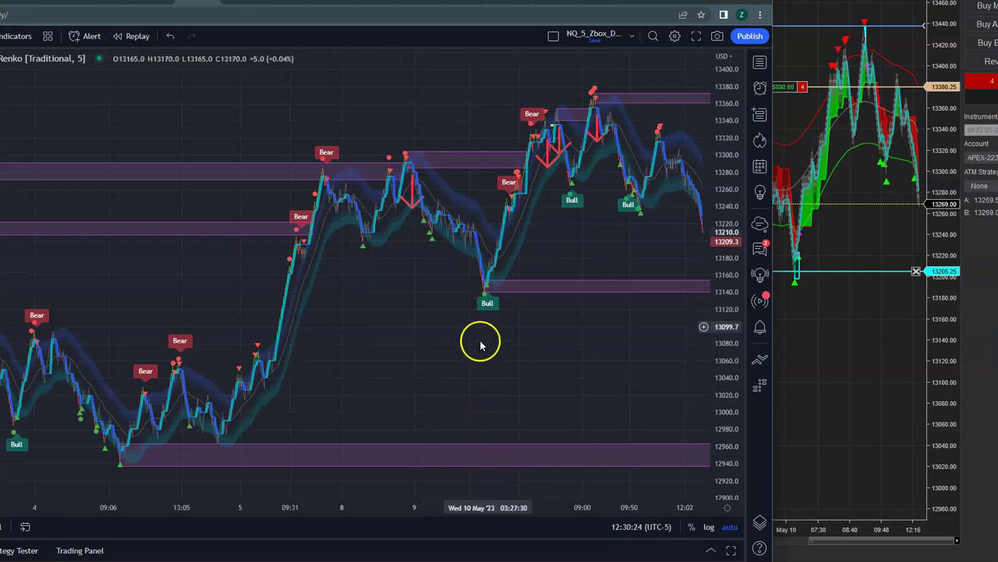
pyautogui.moveTo(455, 375); pyautogui.dragTo(481, 326)
pyautogui.moveTo(554, 336); pyautogui.dragTo(474, 330)
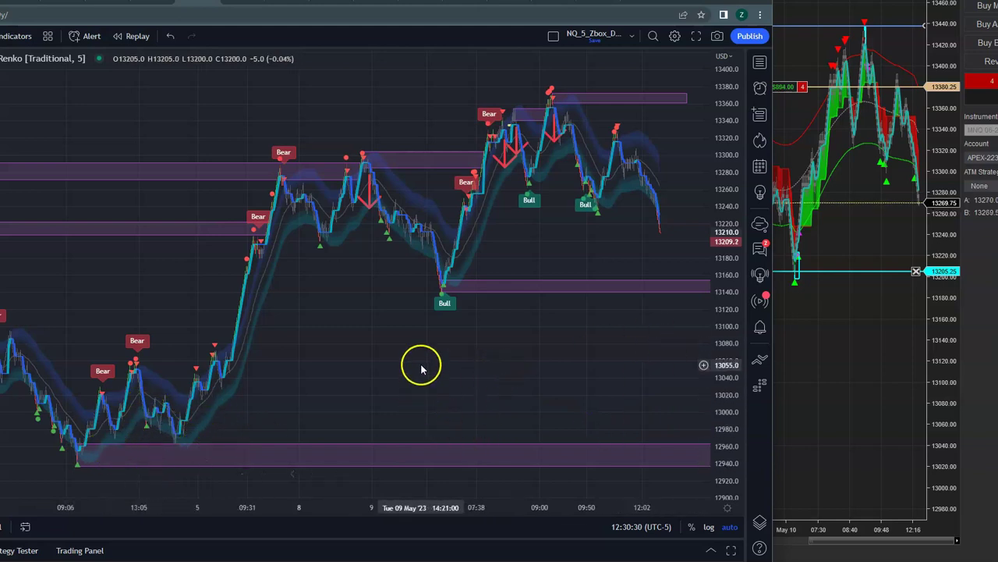
pyautogui.moveTo(368, 368); pyautogui.dragTo(388, 339)
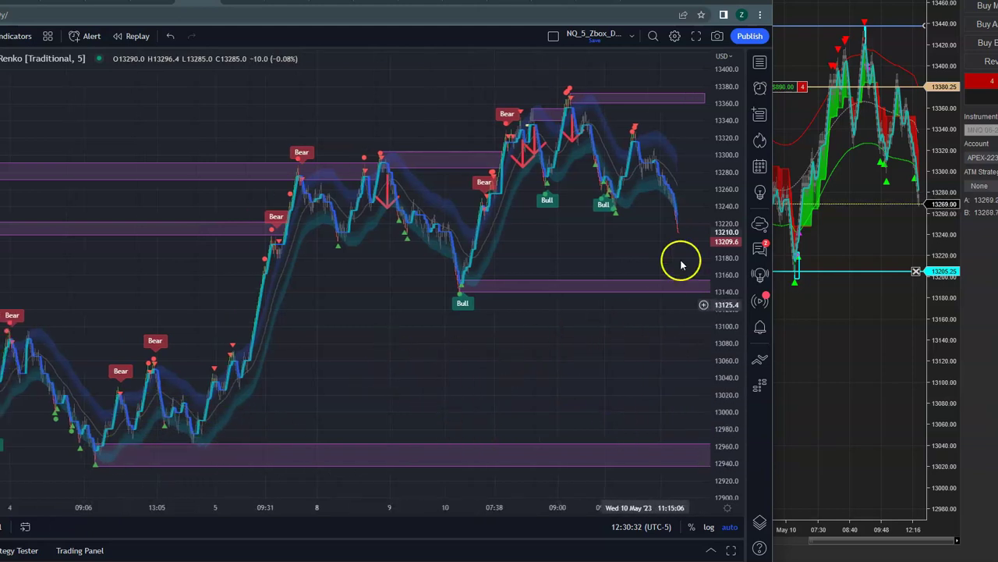
pyautogui.moveTo(717, 163); pyautogui.dragTo(734, 221)
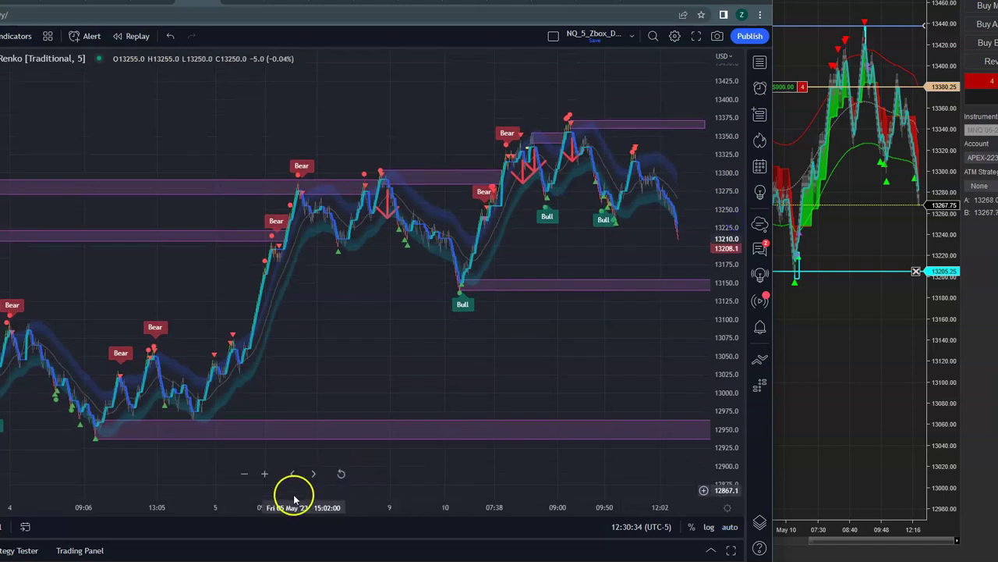
pyautogui.moveTo(272, 506); pyautogui.dragTo(568, 489)
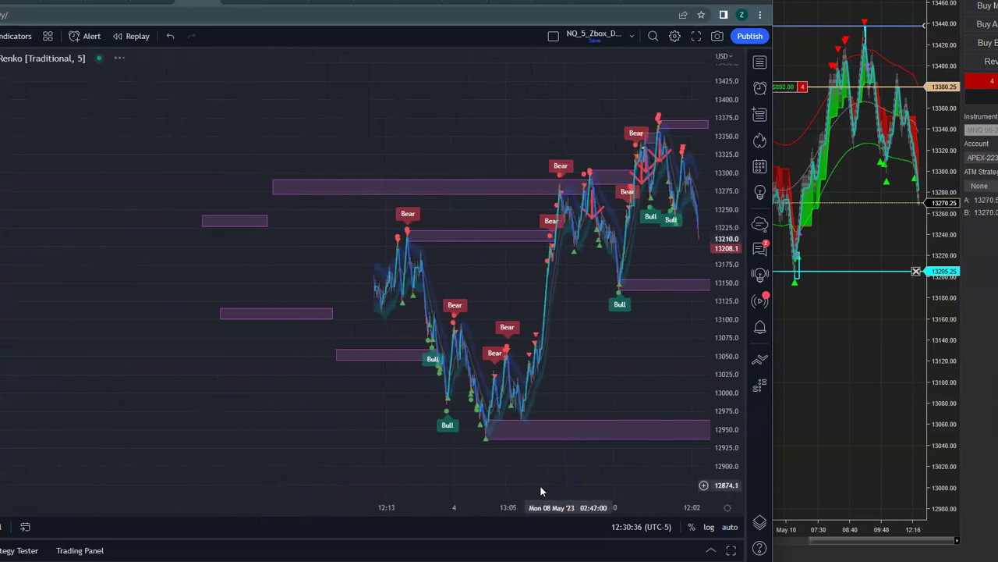
# Step: Extend the lower purple zones and the zones near 12950 and 13150 rightward past the latest bars
pyautogui.scroll(-3, 550, 414)
pyautogui.moveTo(401, 452); pyautogui.dragTo(423, 261)
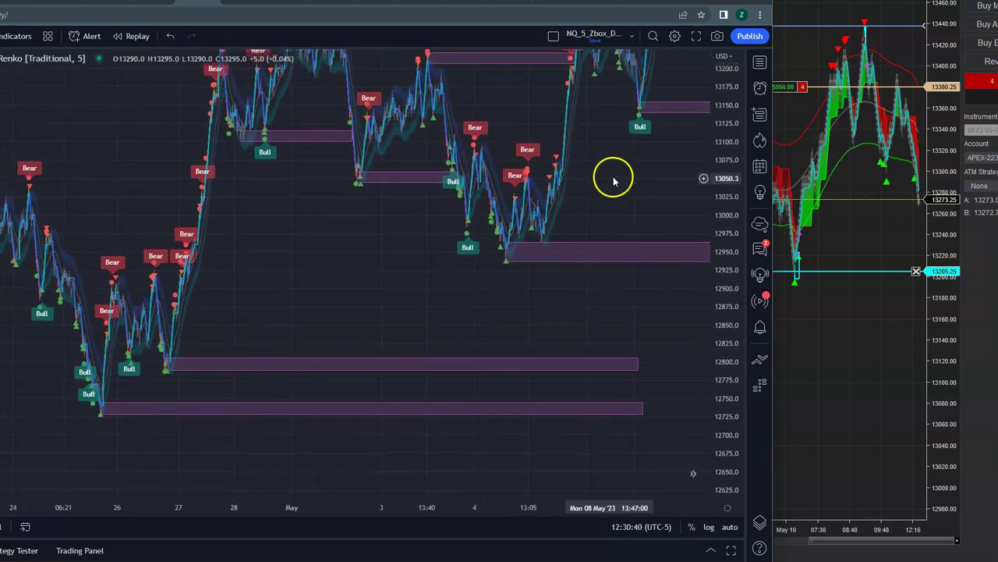
pyautogui.moveTo(617, 312); pyautogui.dragTo(298, 329)
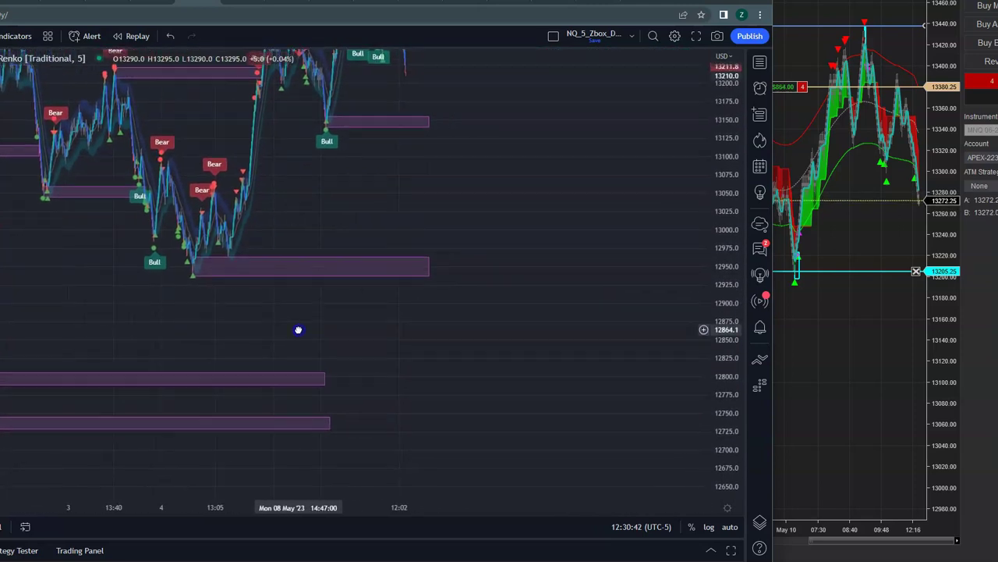
pyautogui.moveTo(326, 379); pyautogui.dragTo(620, 372)
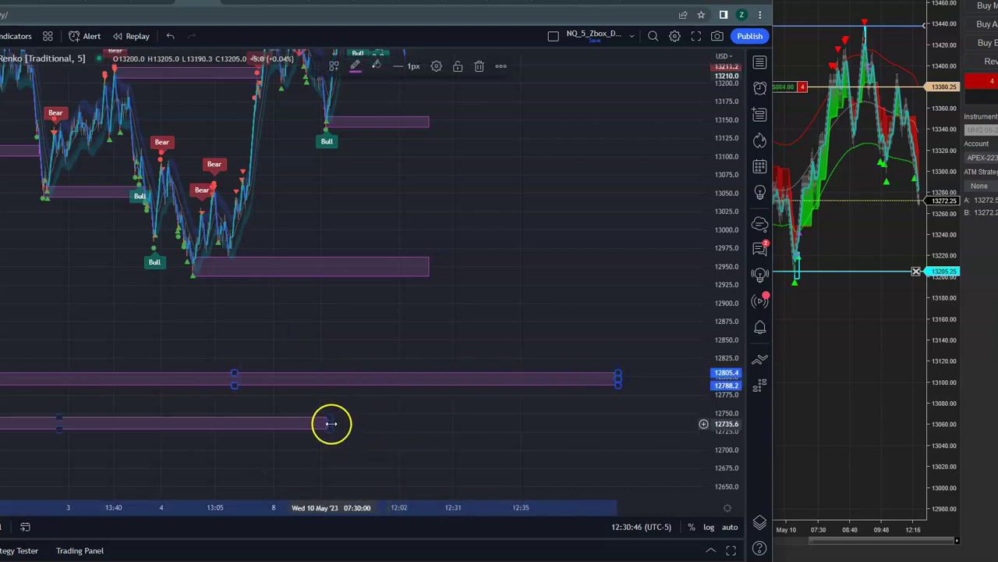
pyautogui.moveTo(332, 424); pyautogui.dragTo(620, 404)
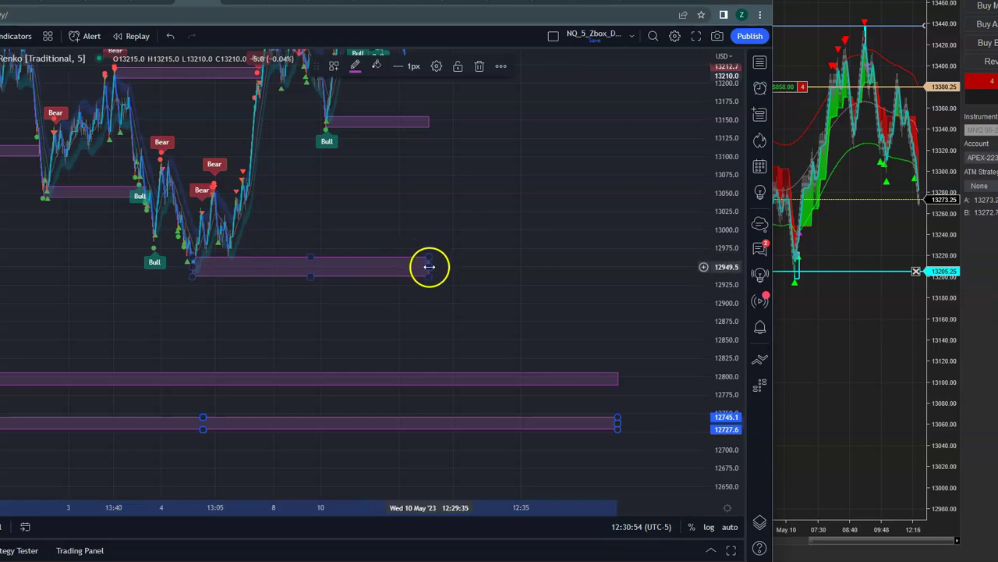
pyautogui.moveTo(430, 267); pyautogui.dragTo(612, 288)
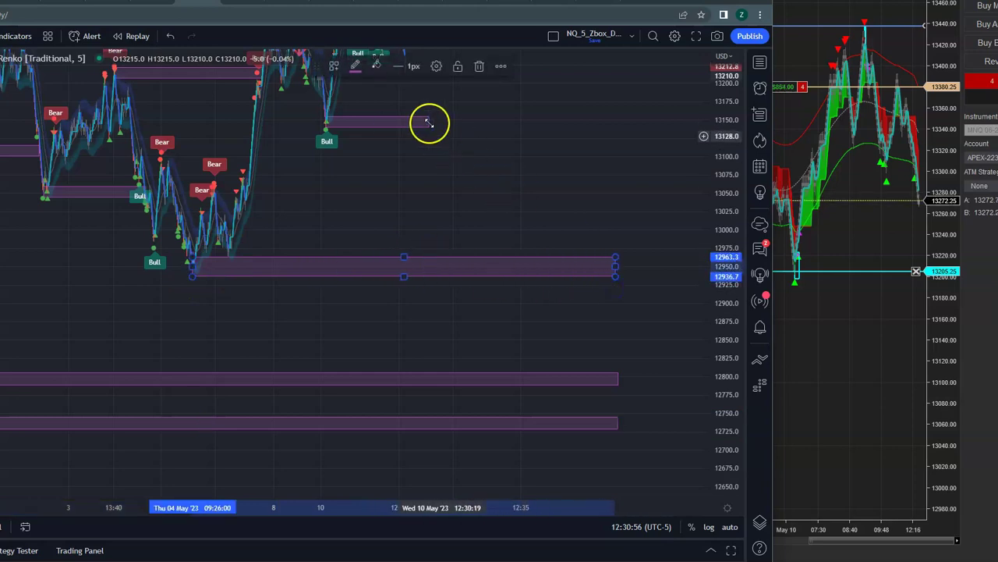
pyautogui.moveTo(427, 120); pyautogui.dragTo(611, 145)
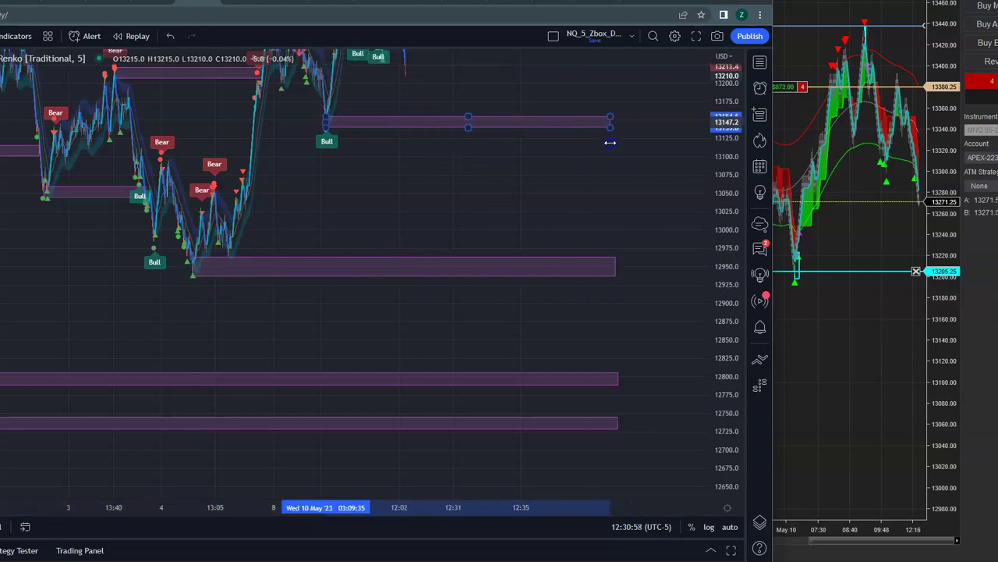
pyautogui.moveTo(450, 174); pyautogui.dragTo(644, 342)
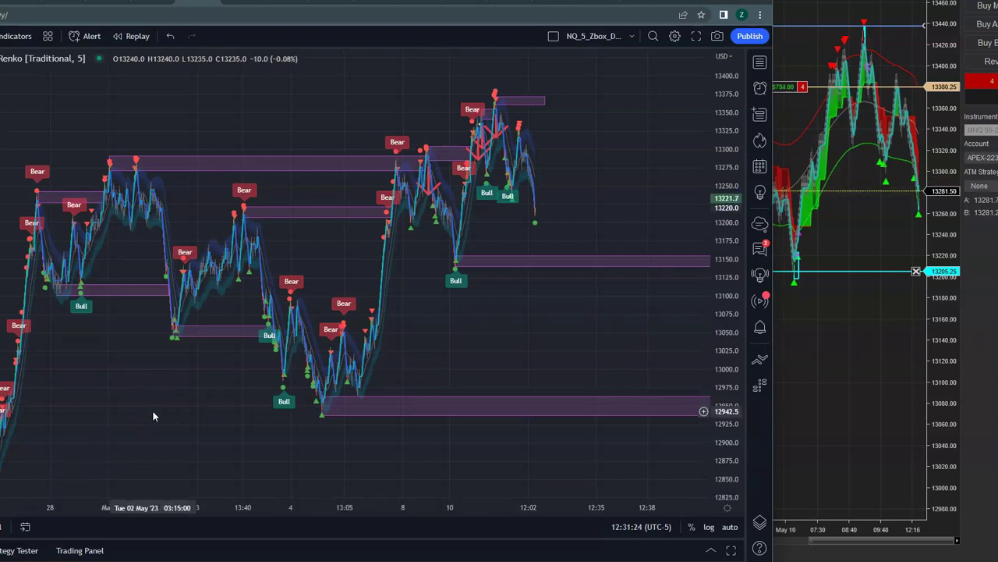
# Step: Pan the NQ Renko chart back through the bars to mid-to-late April 2023
pyautogui.moveTo(123, 411); pyautogui.dragTo(182, 367)
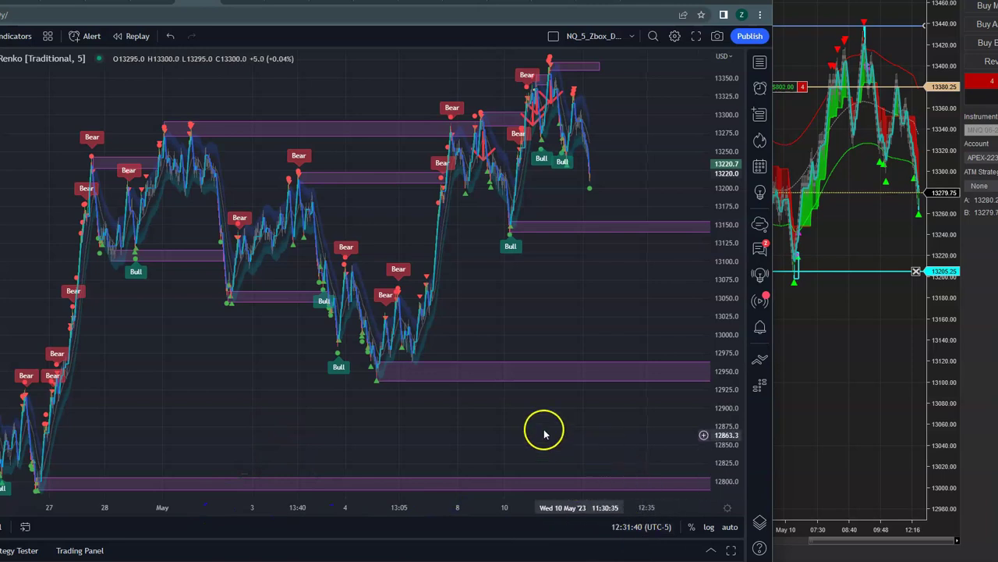
pyautogui.moveTo(270, 399); pyautogui.dragTo(568, 429)
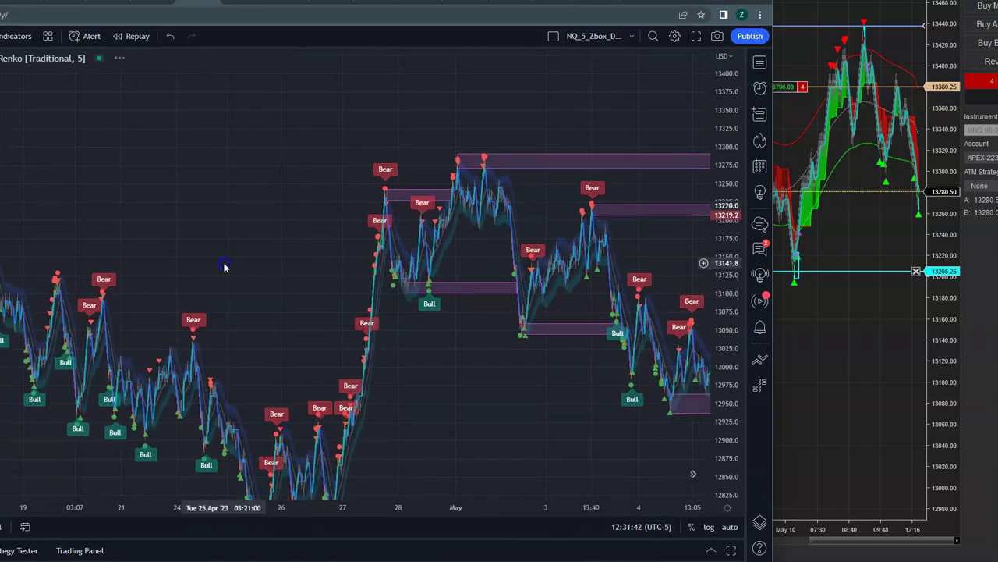
pyautogui.moveTo(225, 268); pyautogui.dragTo(577, 219)
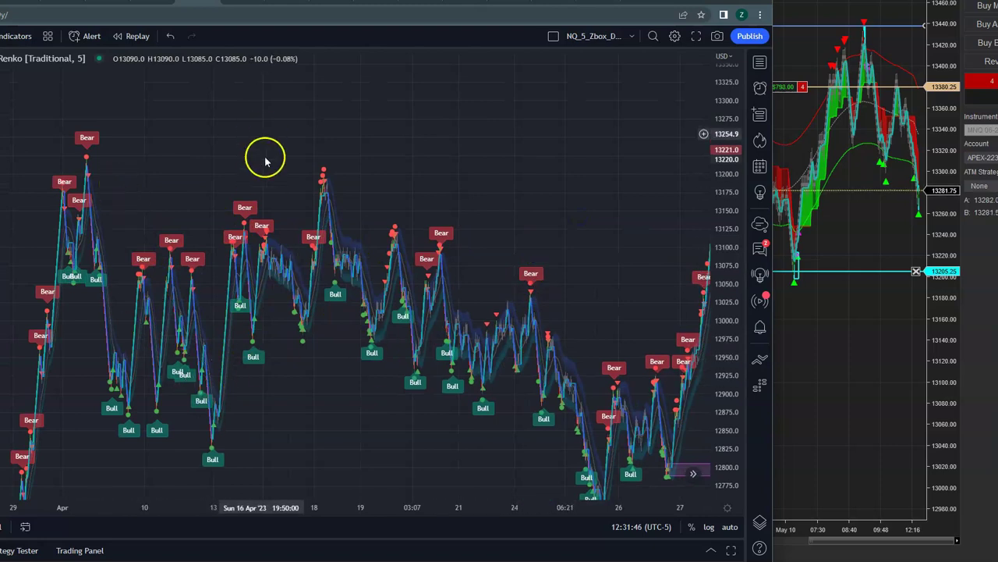
pyautogui.hscroll(5, 521, 104)
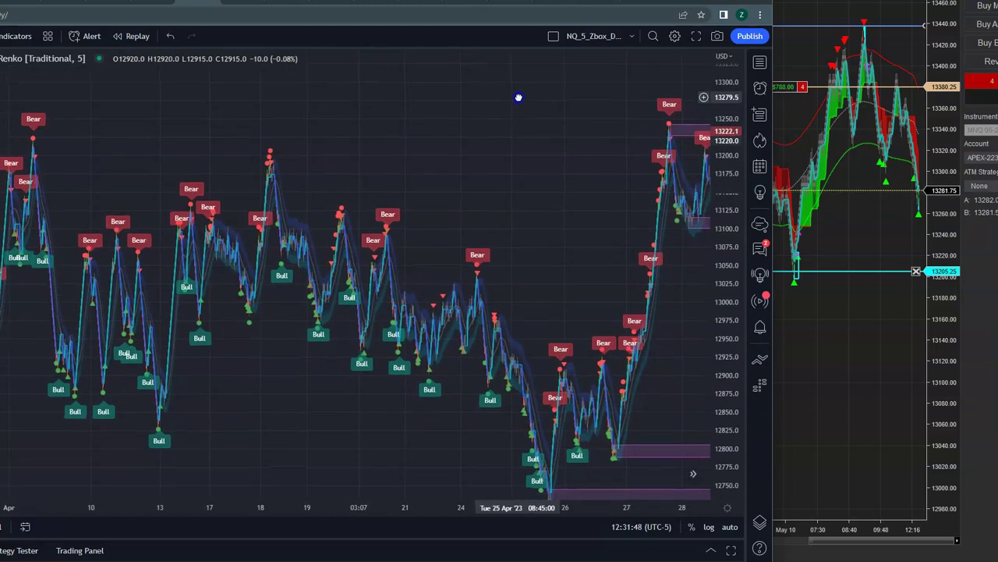
pyautogui.moveTo(312, 356); pyautogui.dragTo(362, 350)
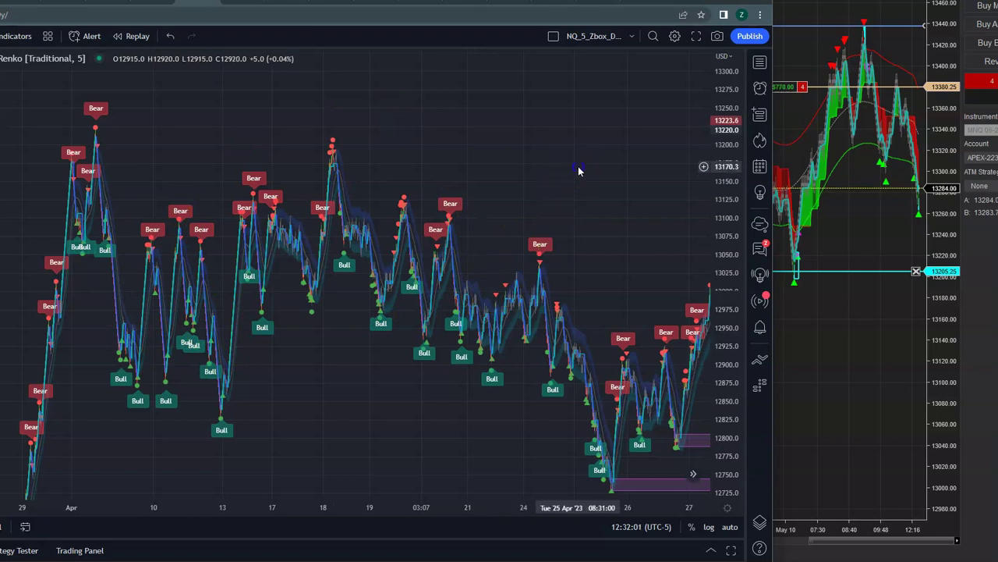
pyautogui.moveTo(573, 171); pyautogui.dragTo(561, 182)
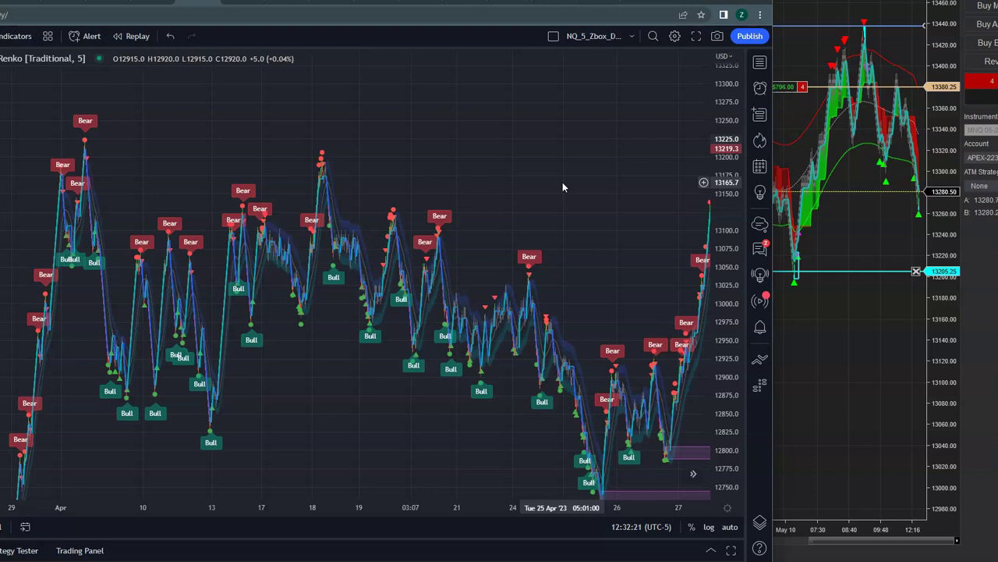
# Step: Pan forward from April back to the latest 10 May bars
pyautogui.click(529, 165)
pyautogui.click(455, 147)
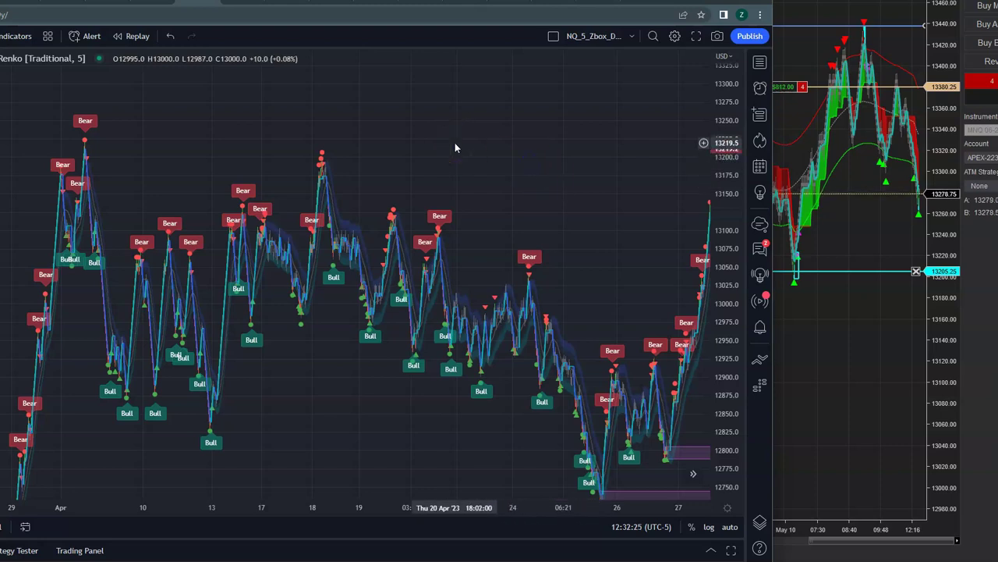
pyautogui.click(486, 138)
pyautogui.click(516, 137)
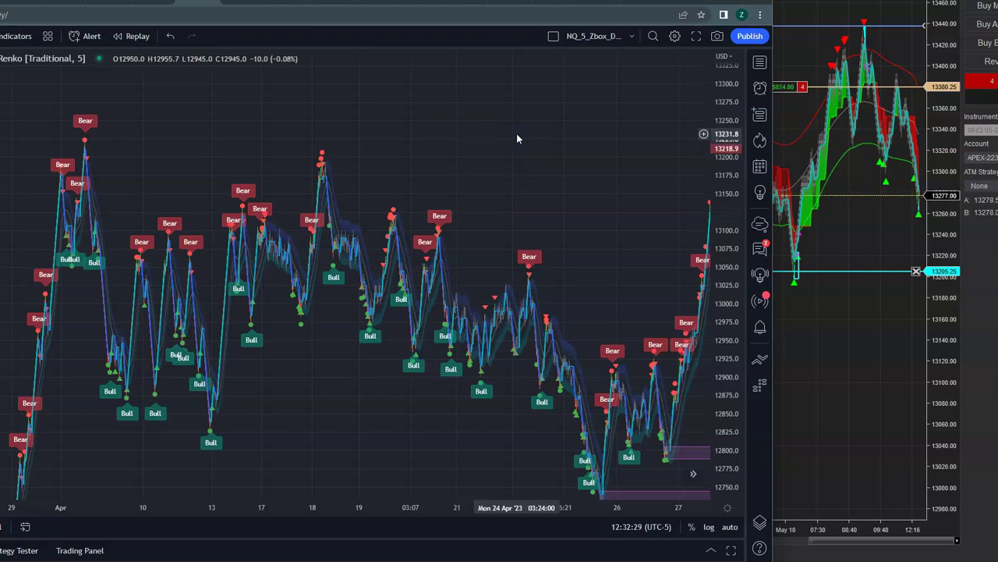
pyautogui.click(551, 131)
pyautogui.moveTo(550, 133); pyautogui.dragTo(475, 140)
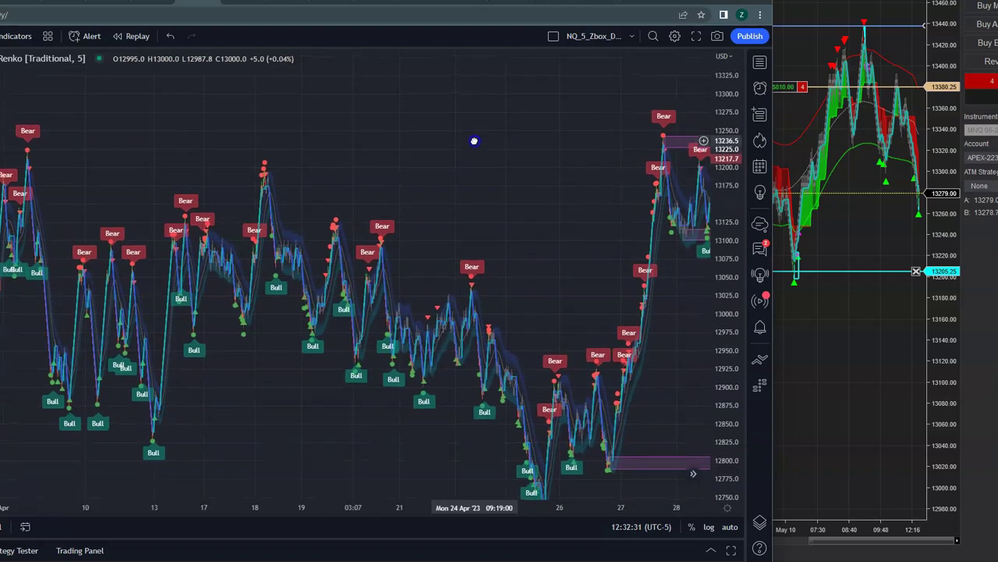
pyautogui.click(526, 138)
pyautogui.moveTo(553, 145); pyautogui.dragTo(479, 149)
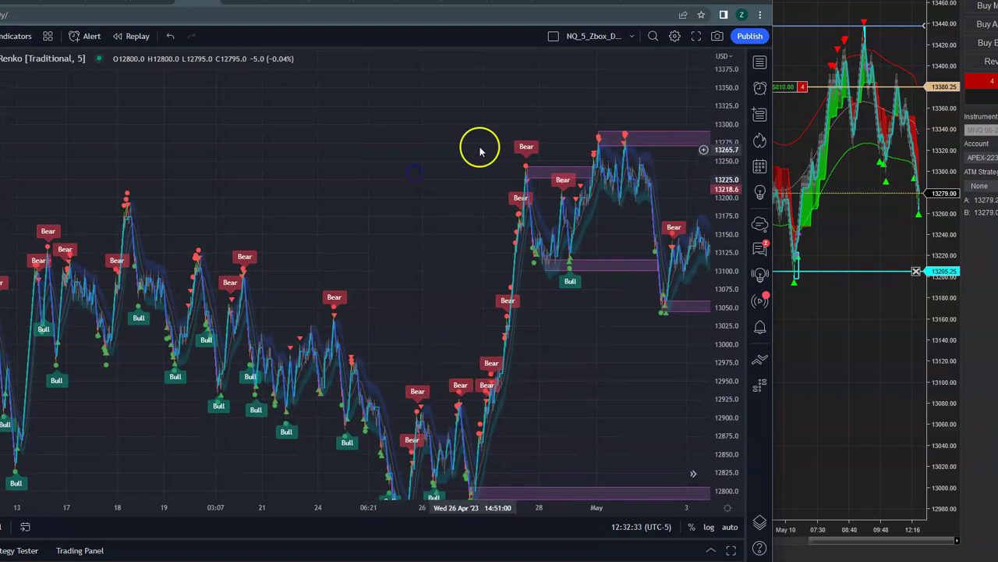
pyautogui.click(554, 110)
pyautogui.moveTo(555, 111); pyautogui.dragTo(319, 134)
pyautogui.moveTo(546, 102); pyautogui.dragTo(354, 128)
pyautogui.click(591, 145)
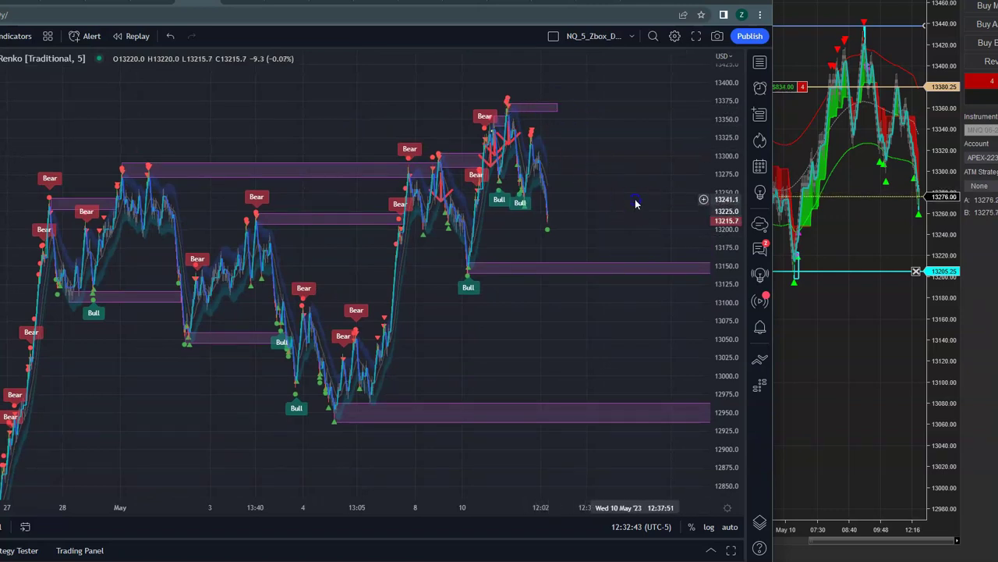
# Step: Stretch the price scale, extend the 13360 zone to the right edge, and zoom into 8–10 May
pyautogui.moveTo(637, 203); pyautogui.dragTo(642, 258)
pyautogui.moveTo(733, 382); pyautogui.dragTo(733, 312)
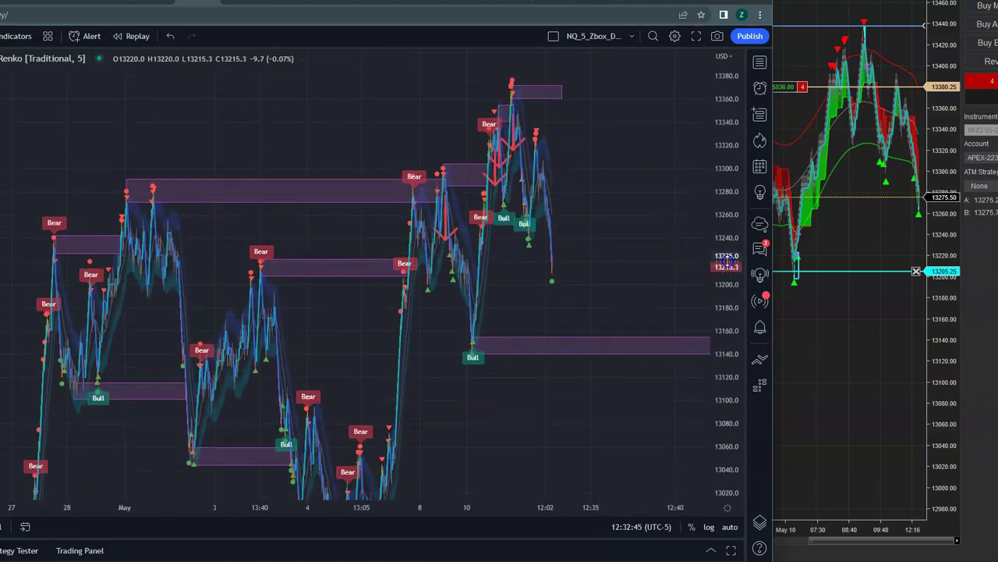
pyautogui.moveTo(564, 90); pyautogui.dragTo(712, 98)
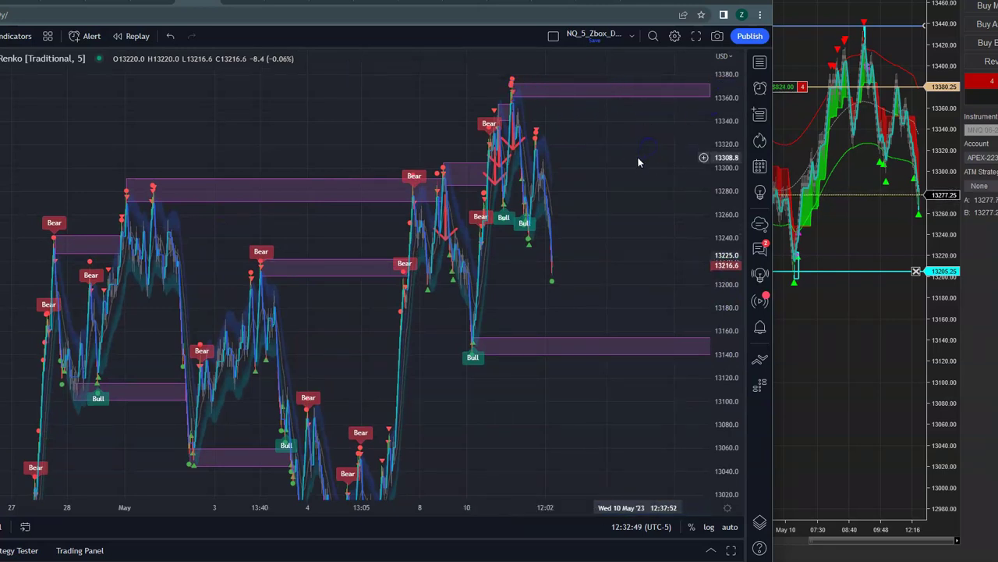
pyautogui.moveTo(637, 159); pyautogui.dragTo(593, 159)
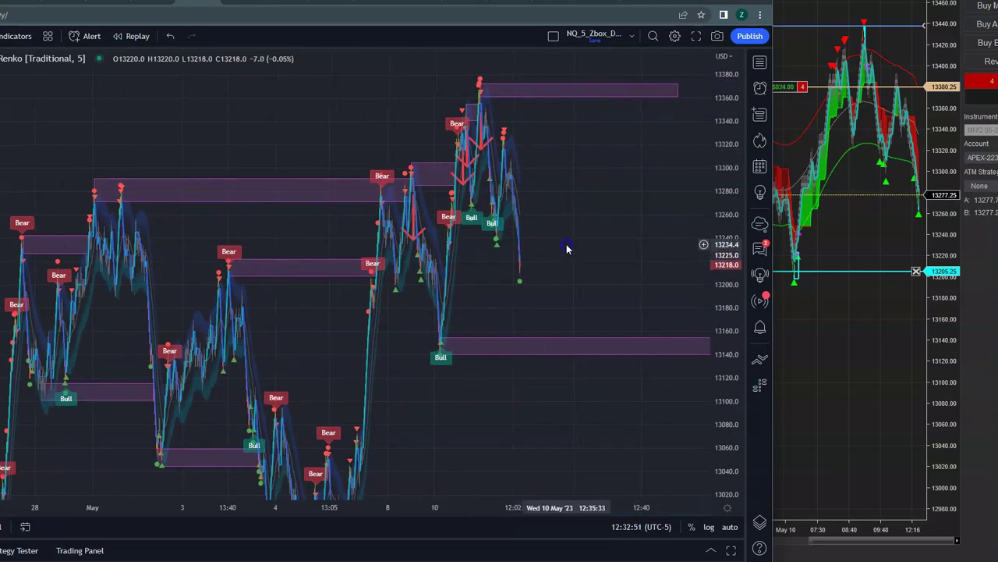
pyautogui.moveTo(568, 249); pyautogui.dragTo(593, 229)
pyautogui.moveTo(432, 369); pyautogui.dragTo(598, 338)
pyautogui.moveTo(550, 499); pyautogui.dragTo(258, 474)
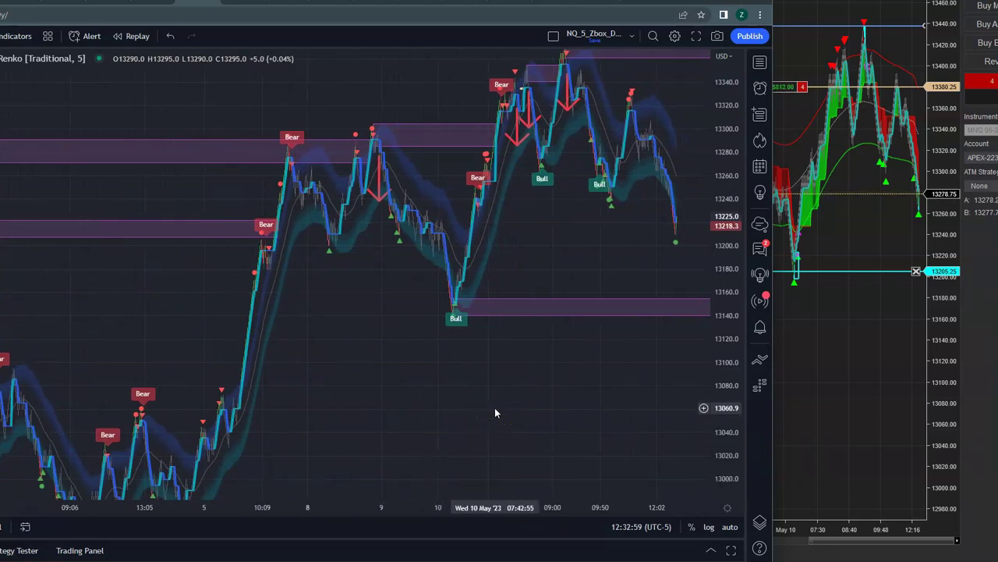
# Step: Zoom the time scale to the 10 May 06:49–12:33 session and auto-fit the price range
pyautogui.moveTo(517, 457)
pyautogui.mouseDown()
pyautogui.moveTo(515, 508)
pyautogui.moveTo(504, 508)
pyautogui.mouseUp()
pyautogui.moveTo(241, 506); pyautogui.dragTo(248, 505)
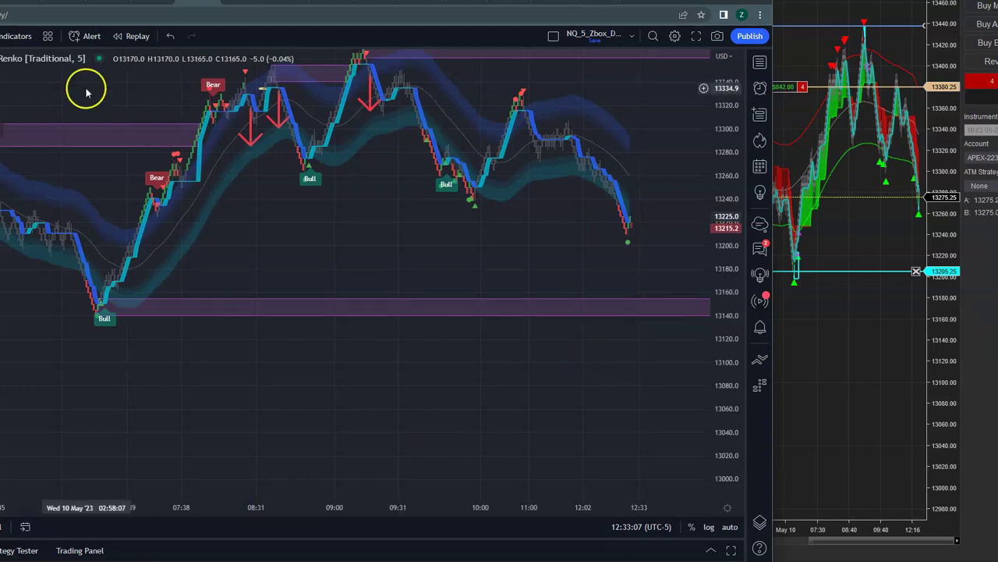
pyautogui.doubleClick(731, 205)
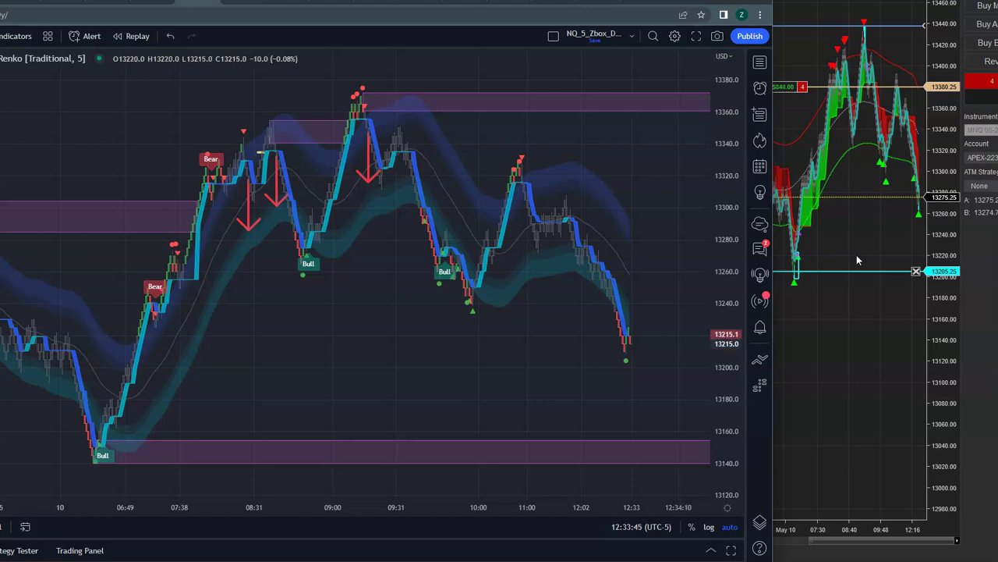
pyautogui.click(583, 263)
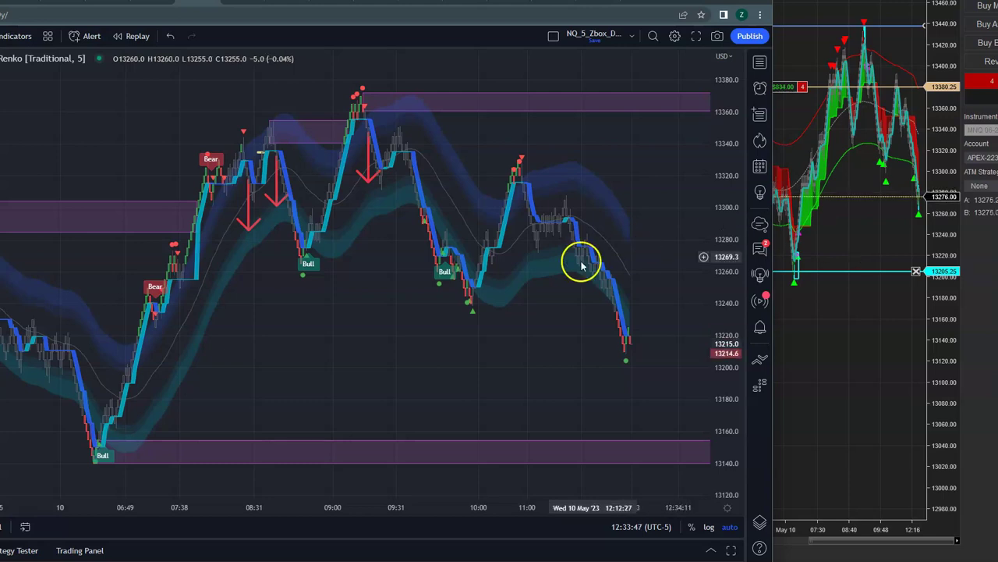
pyautogui.moveTo(447, 303); pyautogui.dragTo(525, 283)
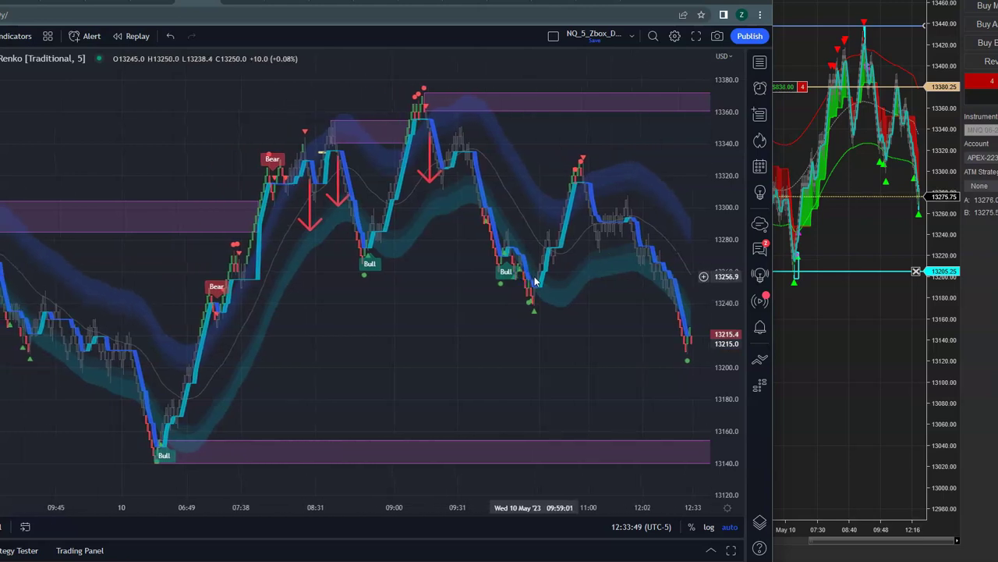
pyautogui.click(451, 190)
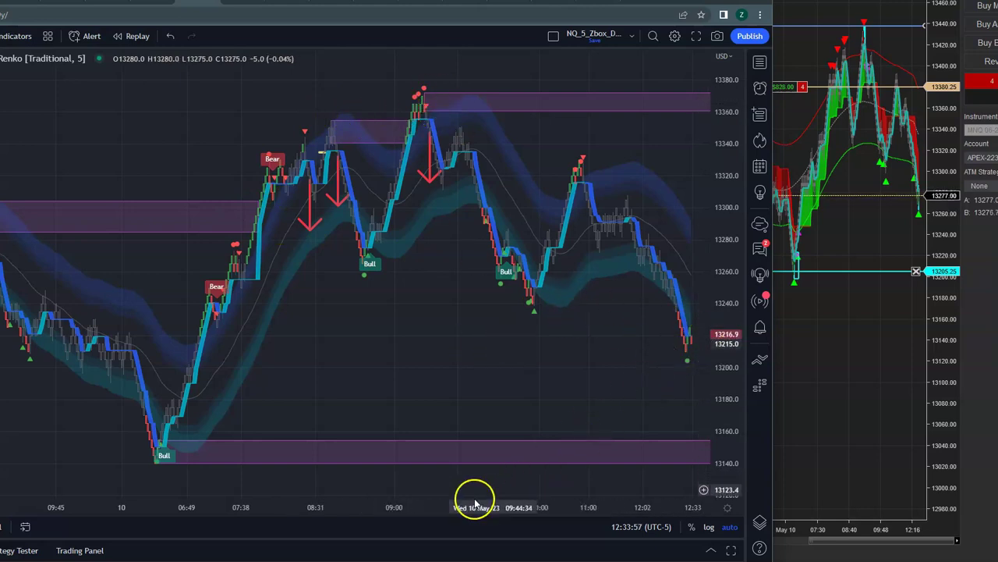
pyautogui.moveTo(474, 503); pyautogui.dragTo(593, 503)
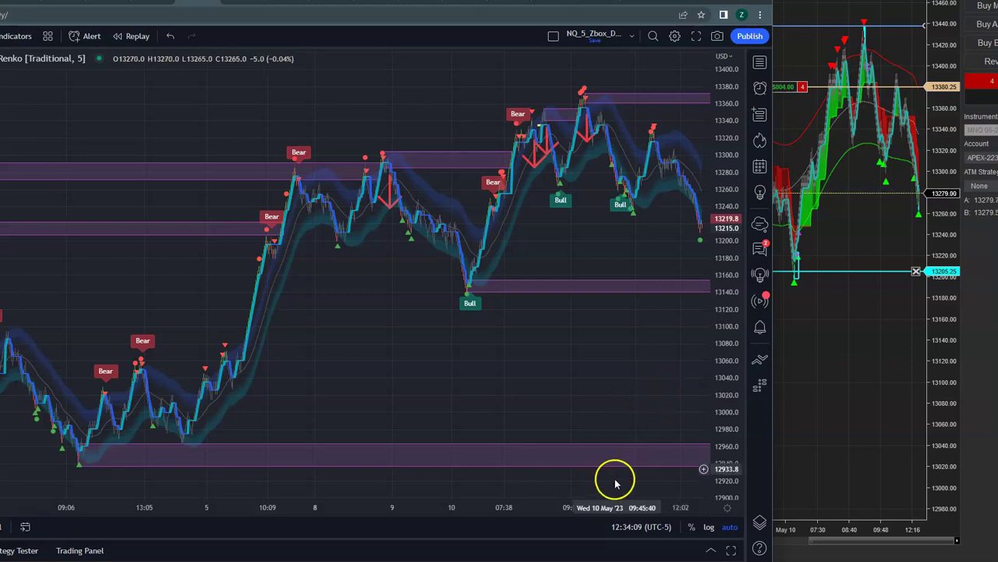
pyautogui.moveTo(590, 510); pyautogui.dragTo(301, 473)
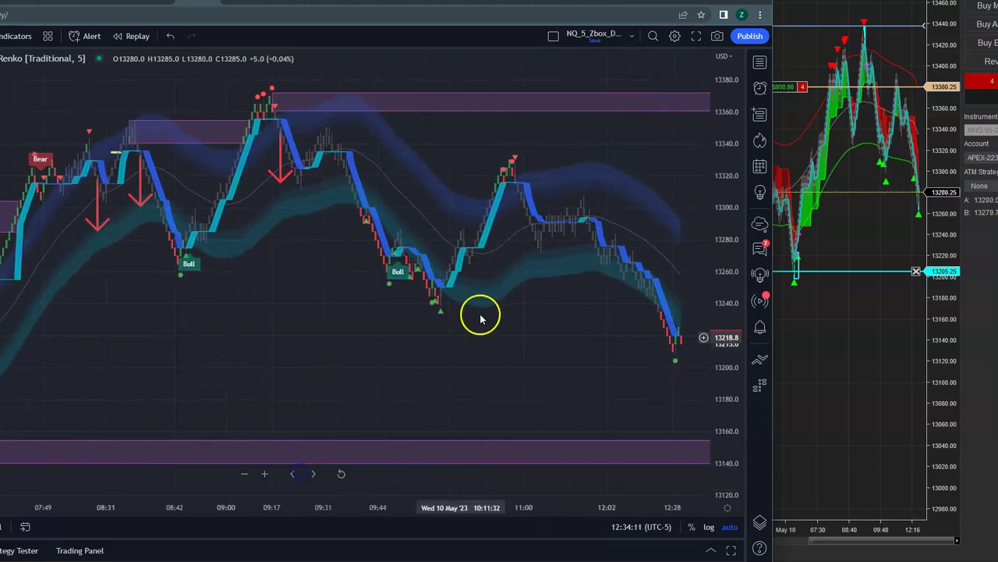